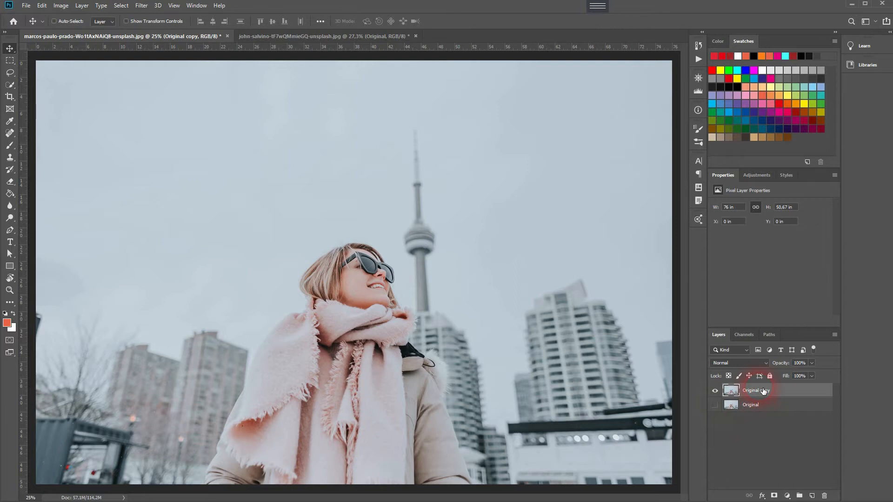
Duplicate the Original copy layer and rename the lower copy as Desaturate.
key(ctrl+j)
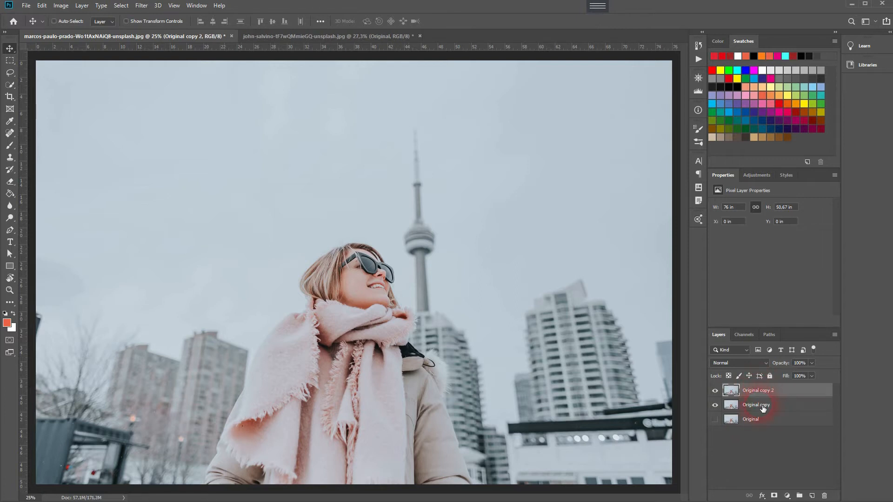
double_click(757, 405)
text(Desaturate)
key(Return)
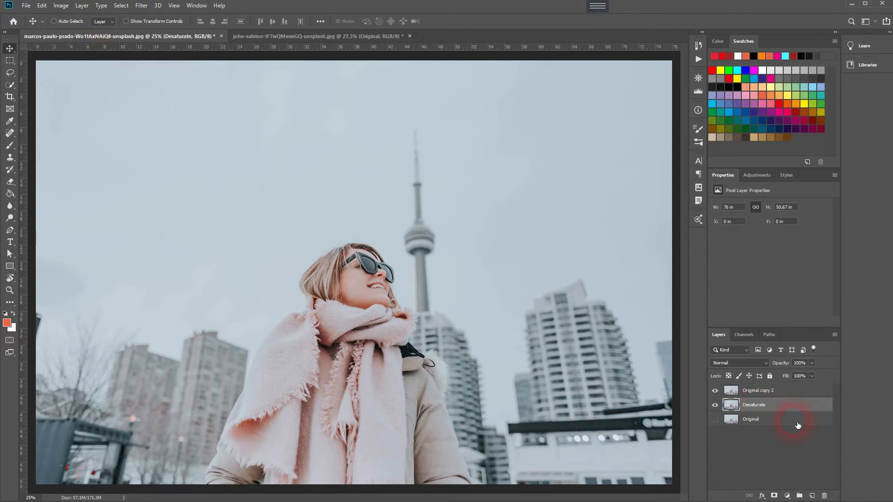
Hide the Original copy 2 layer and desaturate the Desaturate layer.
click(714, 390)
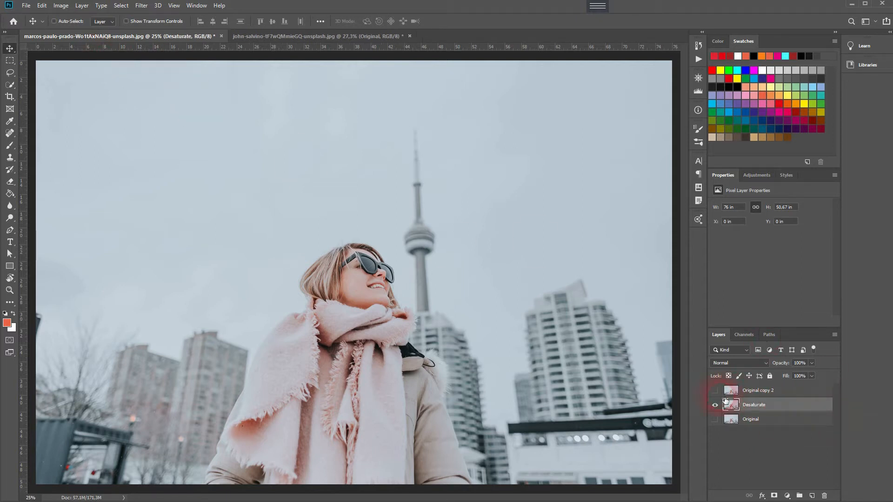
click(61, 6)
mouse_move(89, 30)
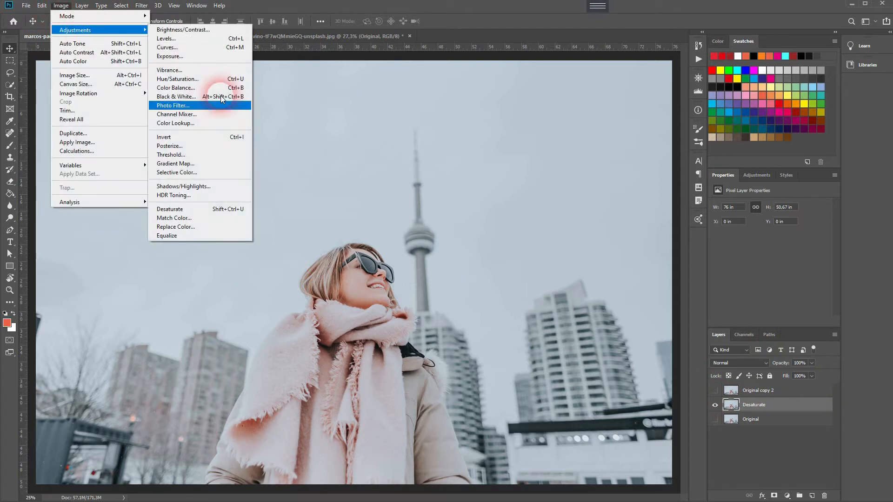
click(227, 208)
Show the Original copy 2 layer, add a Gradient Map adjustment layer above it and open its gradient for editing.
click(715, 390)
click(766, 395)
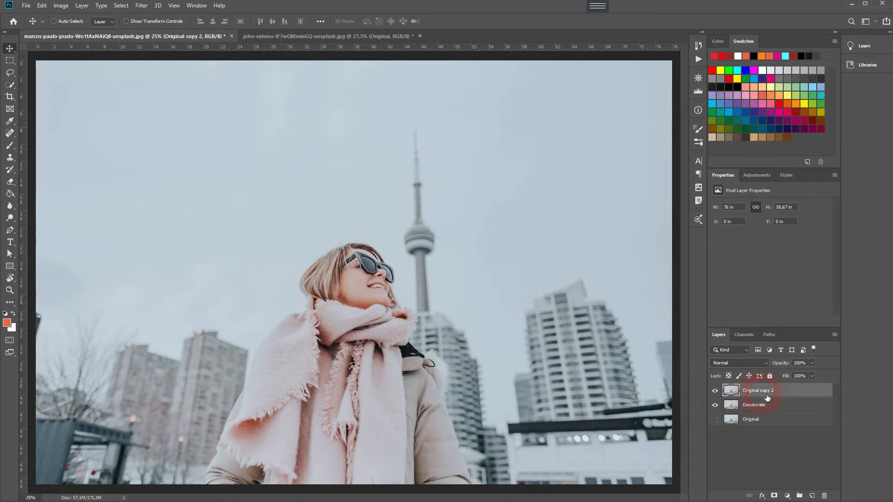
click(787, 495)
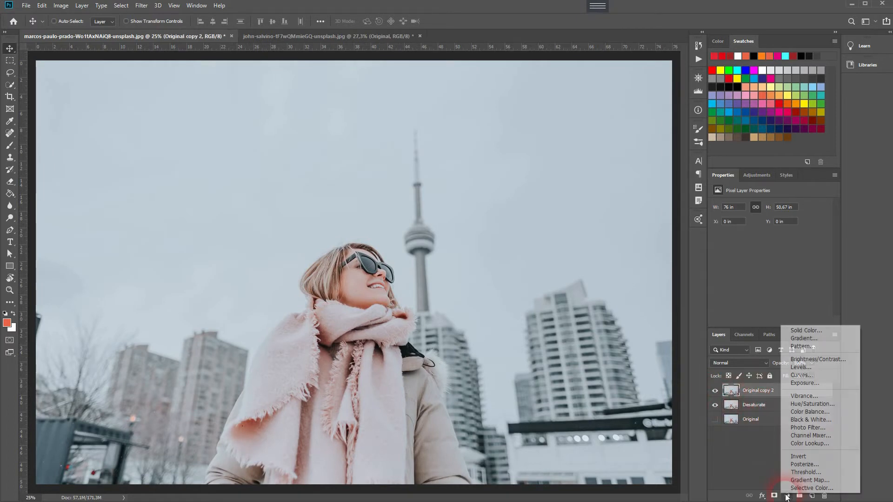
click(808, 480)
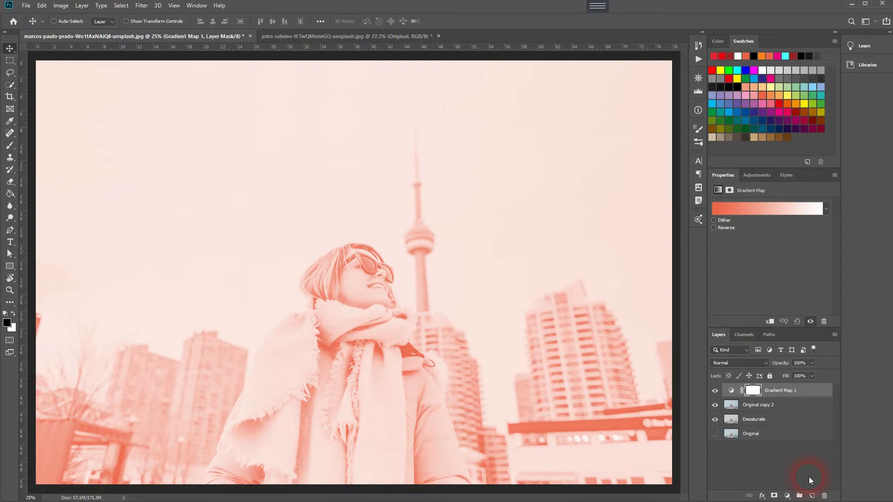
click(777, 210)
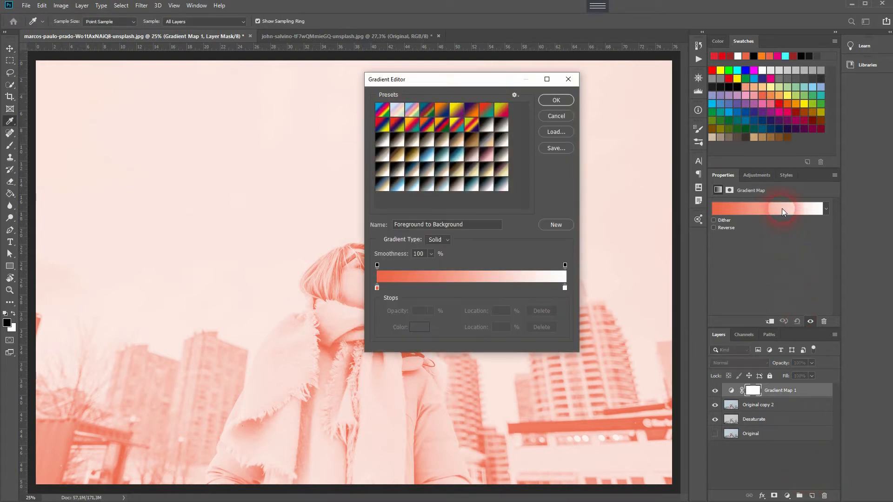
Append the Photographic Toning gradients to the current presets and look through the extended list.
click(514, 94)
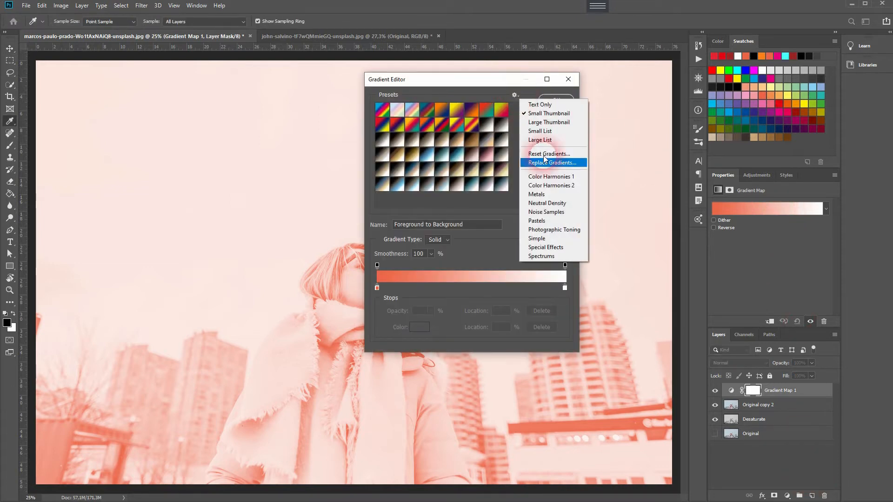
click(567, 230)
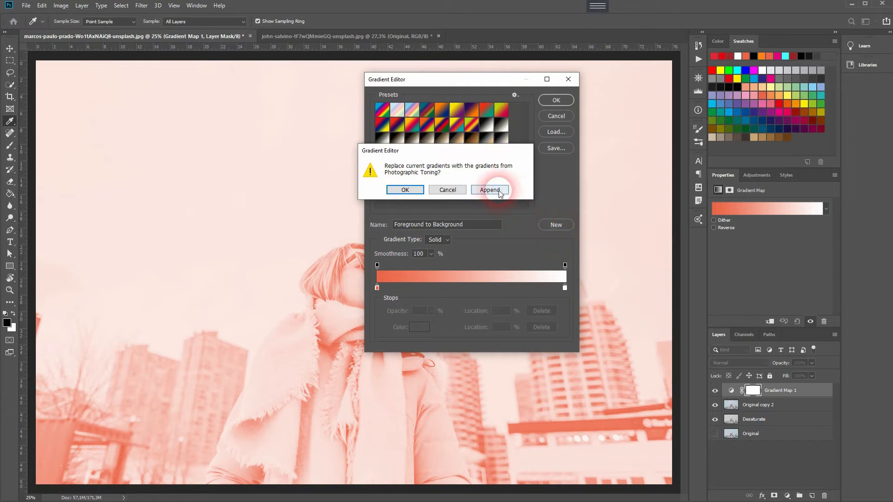
click(492, 190)
scroll(505, 198, down, 5)
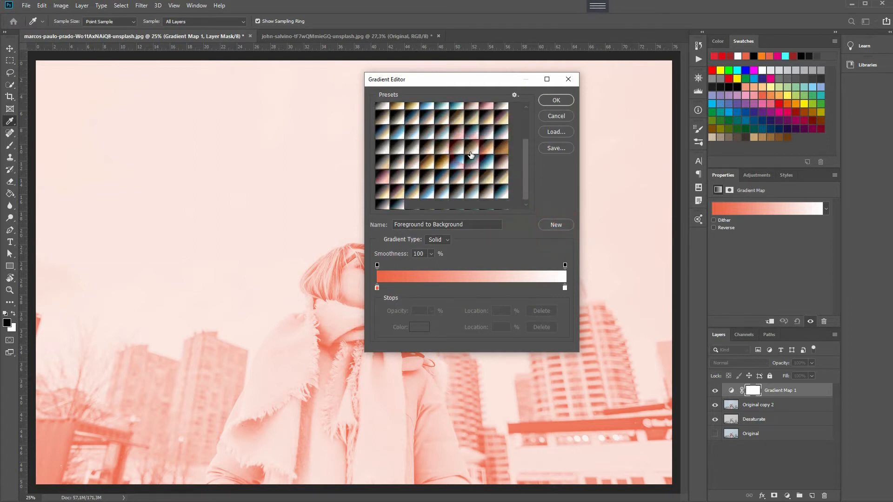
scroll(474, 167, up, 5)
Reset the gradient presets to the defaults and append the Photographic Toning set to them.
click(514, 95)
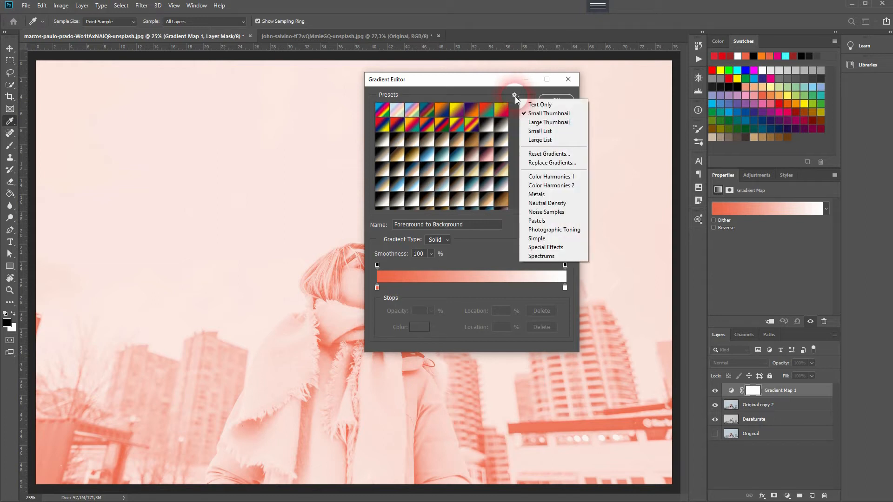
click(549, 153)
click(416, 185)
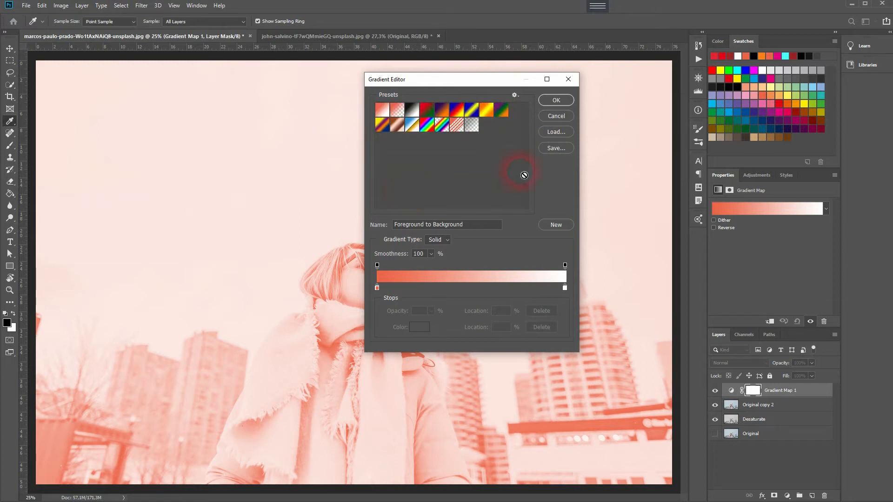
click(515, 96)
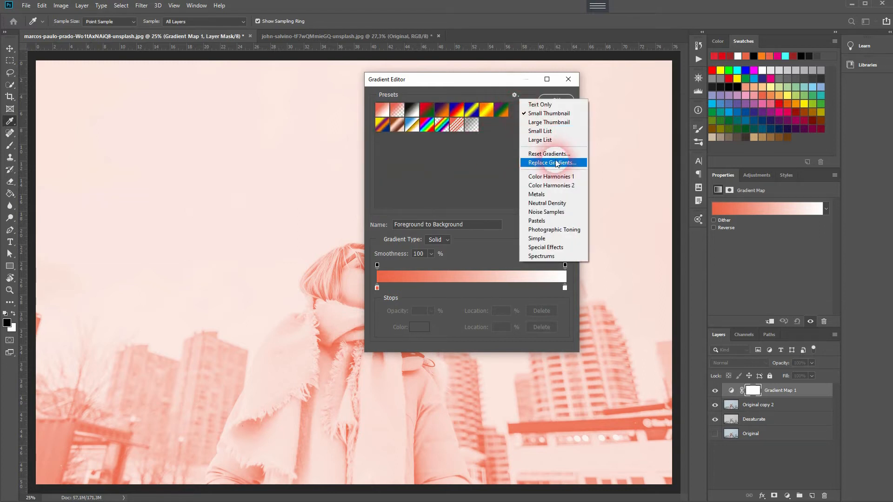
click(567, 229)
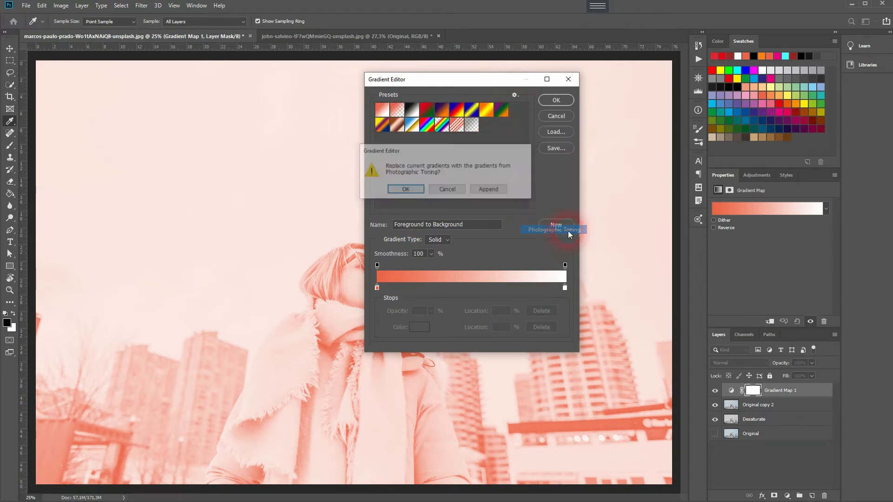
click(497, 188)
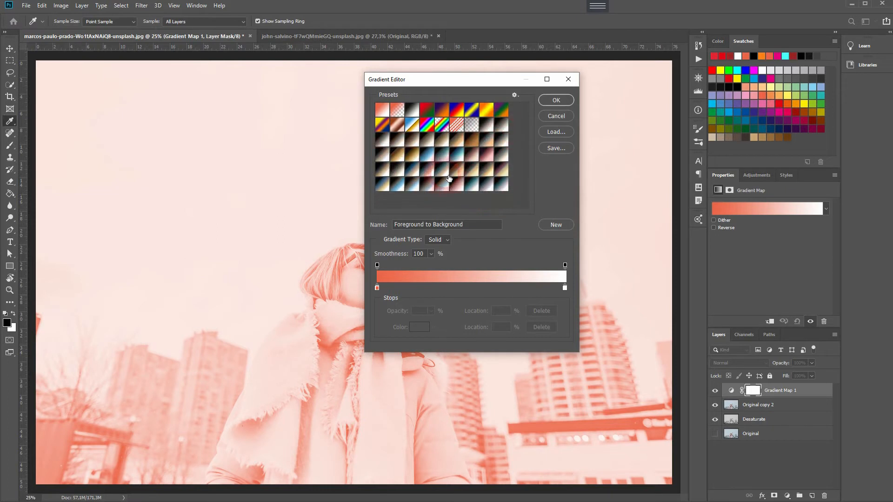
Try the Selenium 2 toning preset with the photo uncovered, and settle on the Sepia 2 preset for the gradient map.
click(385, 142)
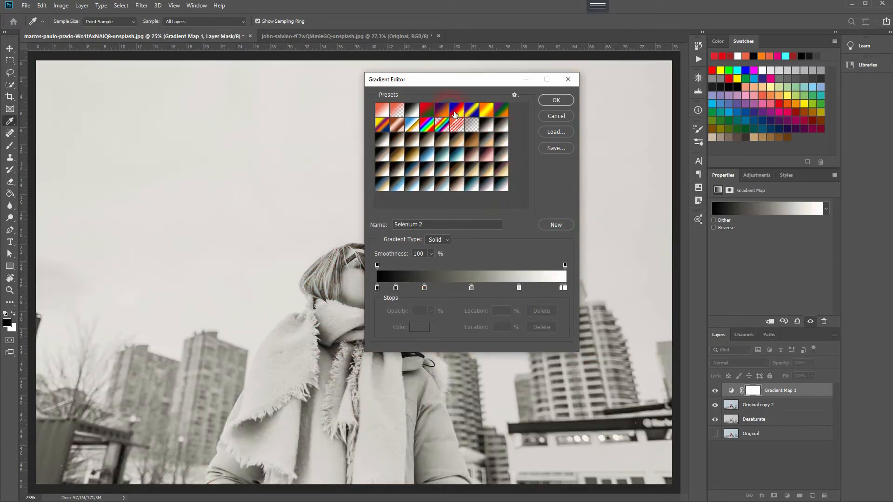
drag(457, 82, 653, 57)
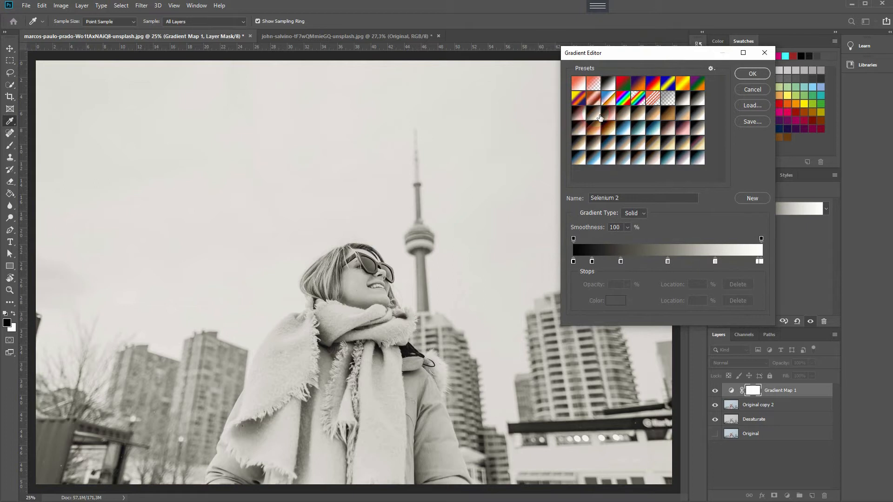
click(600, 118)
click(614, 118)
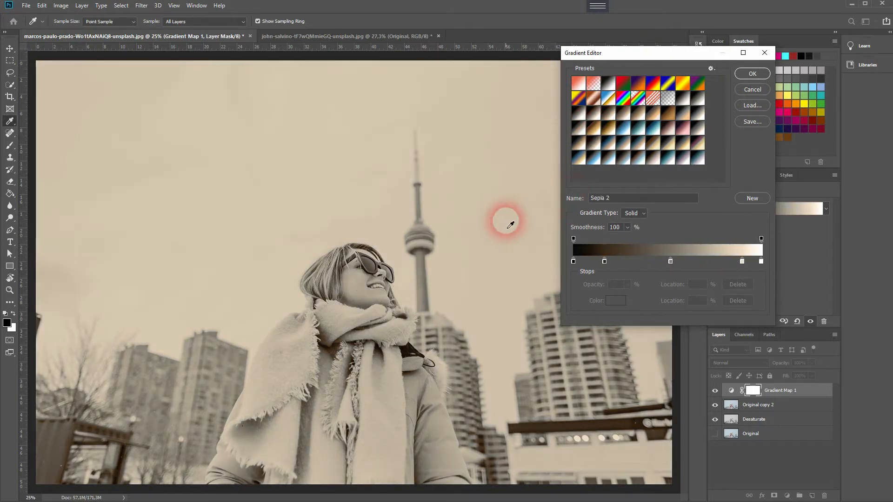
Add a white color stop at 15% to the sepia gradient, clear its location value and accept the edited gradient.
click(574, 261)
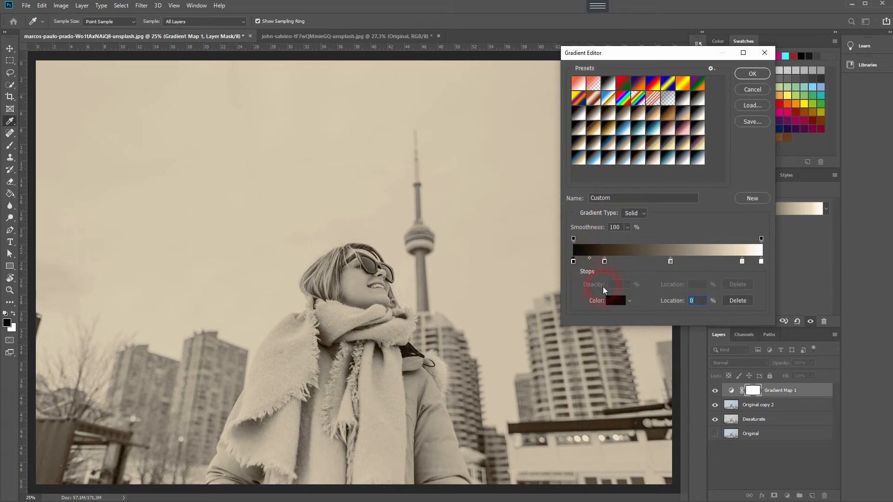
click(761, 262)
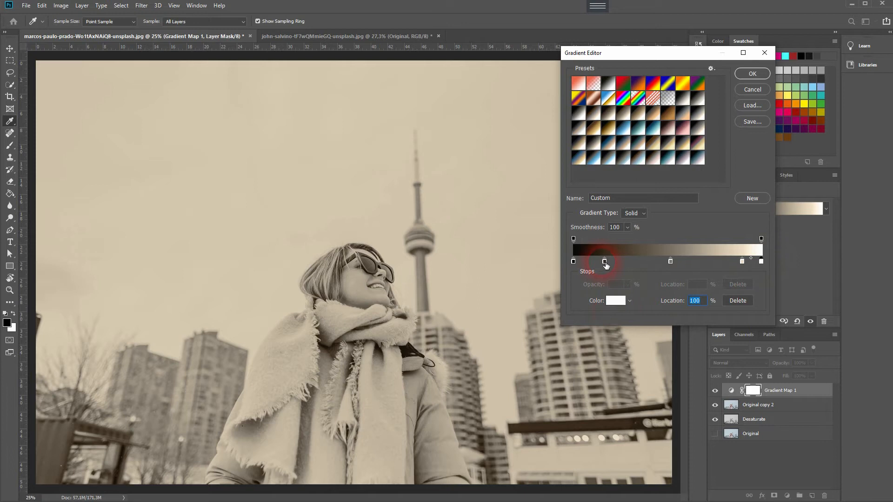
click(604, 263)
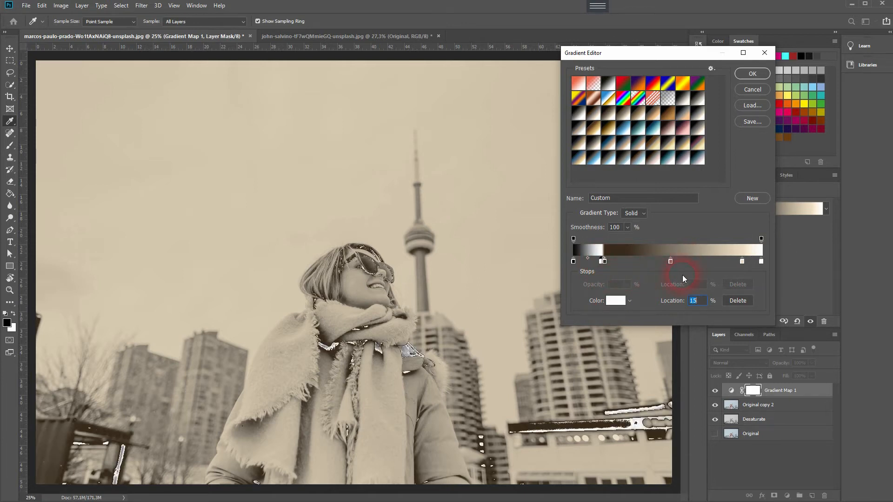
key(BackSpace)
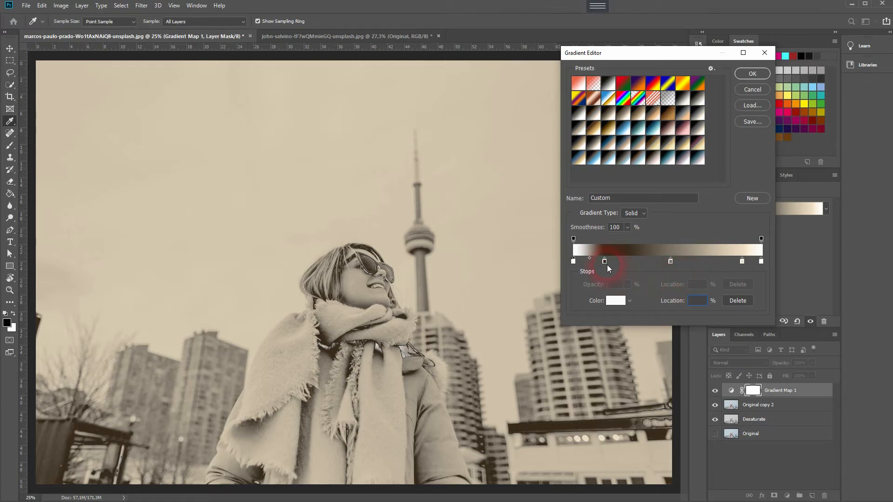
click(604, 262)
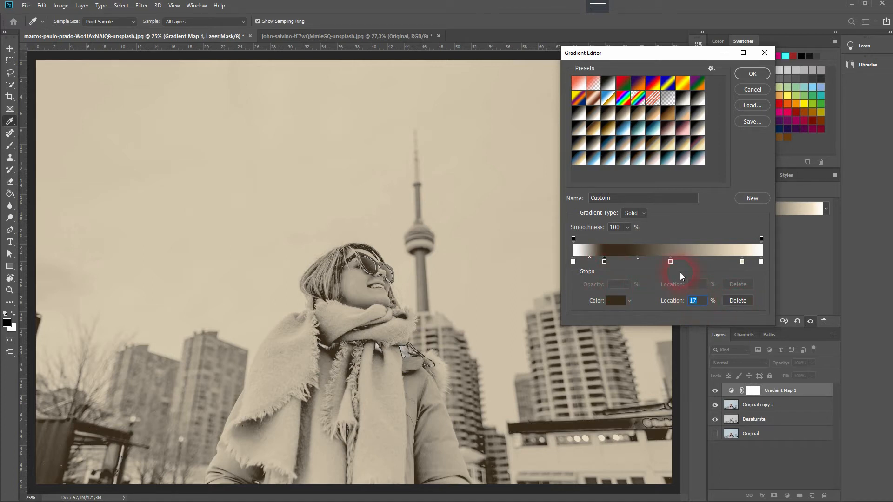
click(752, 73)
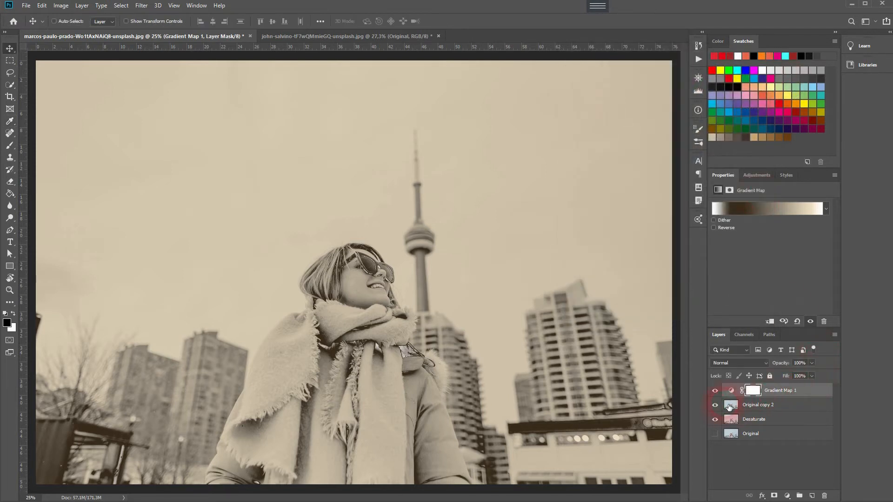
Toggle the Original copy 2 layer to compare the toning over both layers, leaving it hidden.
click(717, 406)
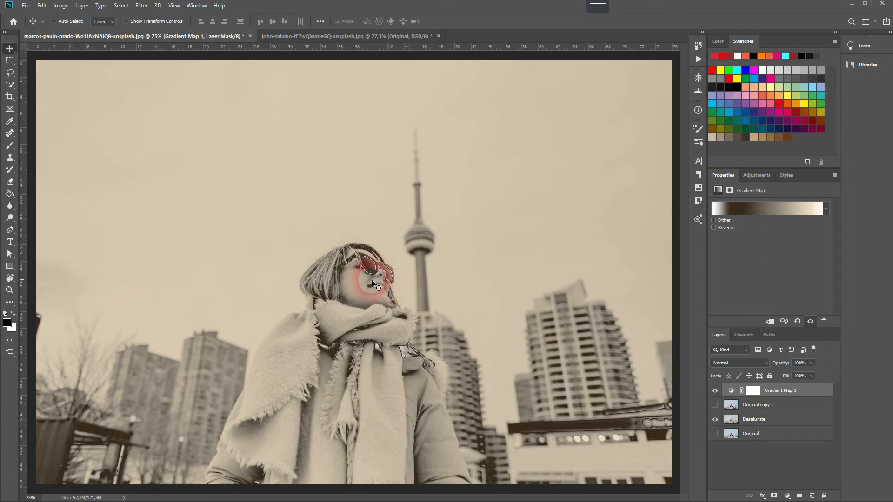
click(720, 408)
click(721, 408)
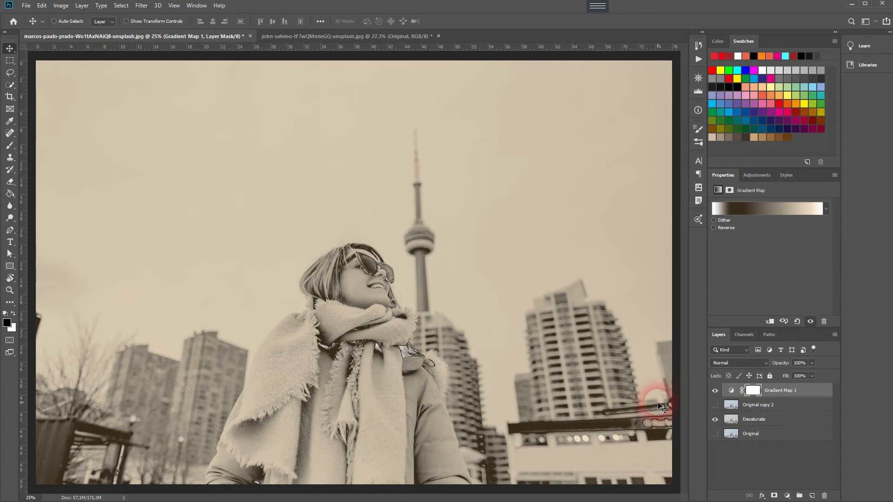
Switch to the building photo document, duplicate its Original layer and desaturate the copy.
click(307, 36)
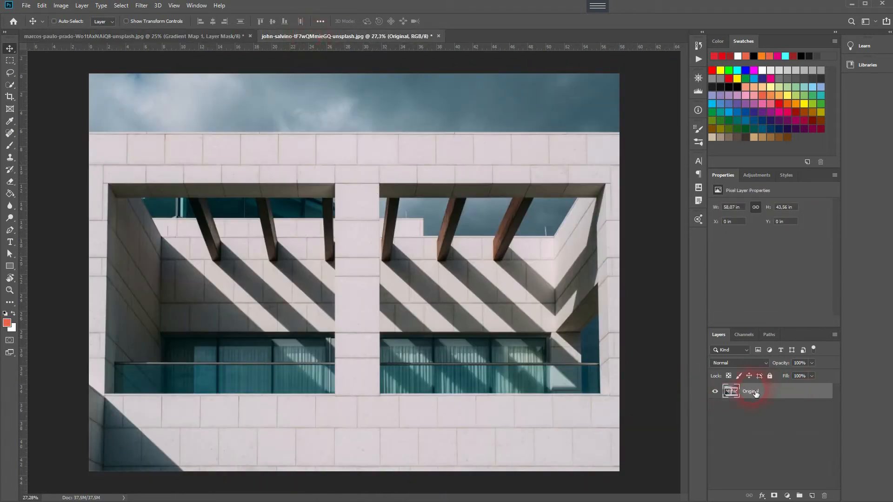
key(ctrl+j)
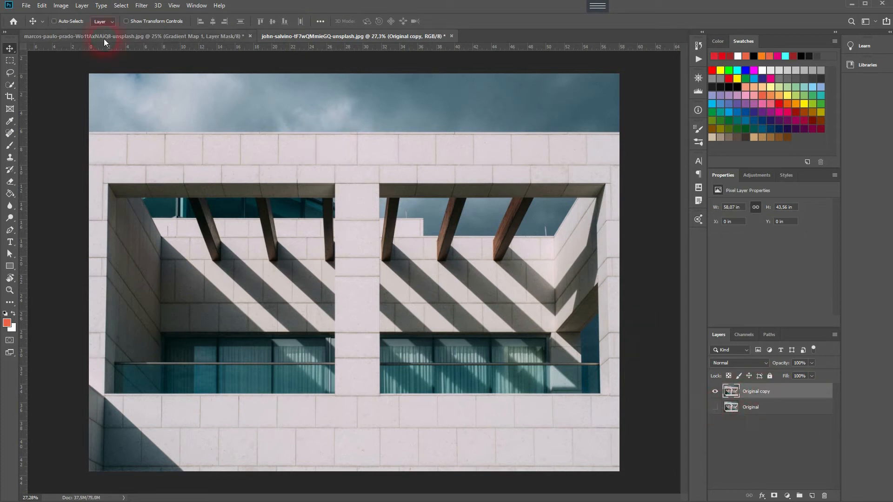
click(61, 5)
click(99, 32)
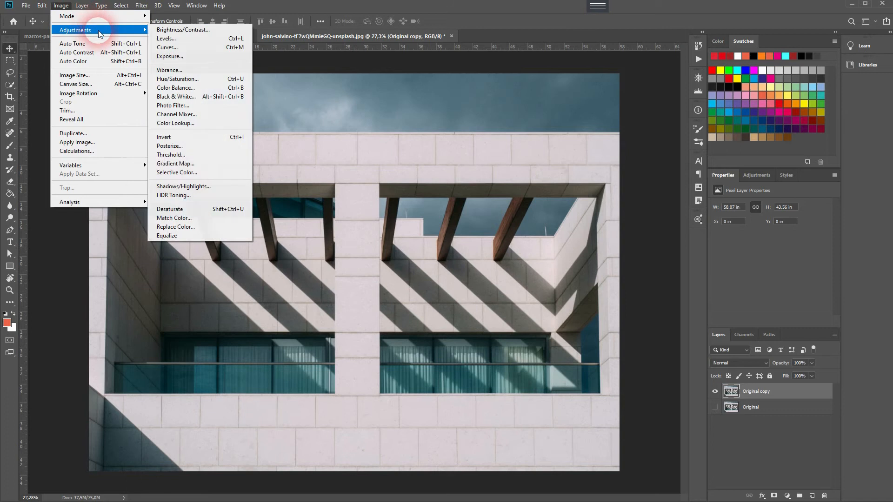
click(232, 209)
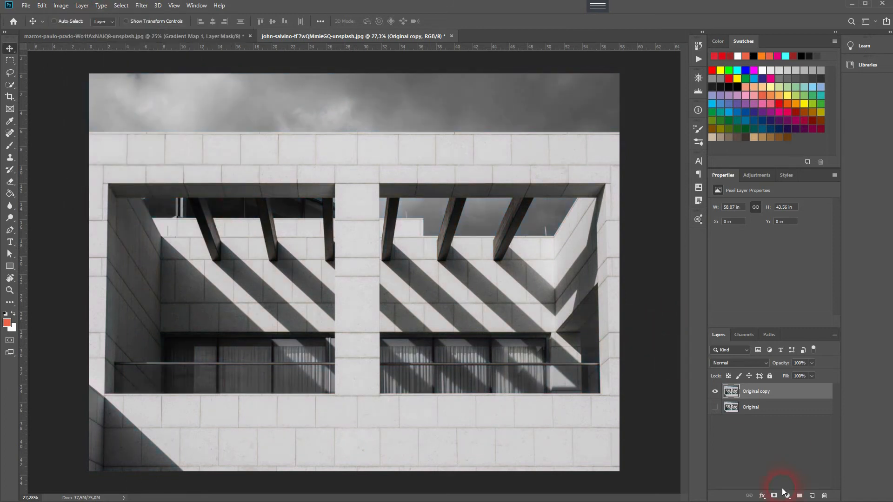
Add a Gradient Map adjustment layer above the desaturated building copy.
click(784, 492)
click(810, 483)
click(776, 398)
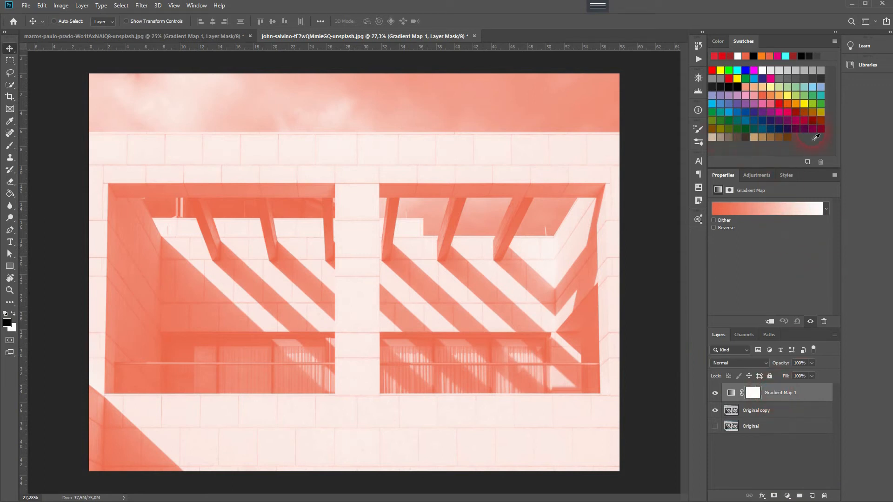
Open the Adobe Color Themes extension and switch it to the Create view.
click(197, 6)
mouse_move(325, 48)
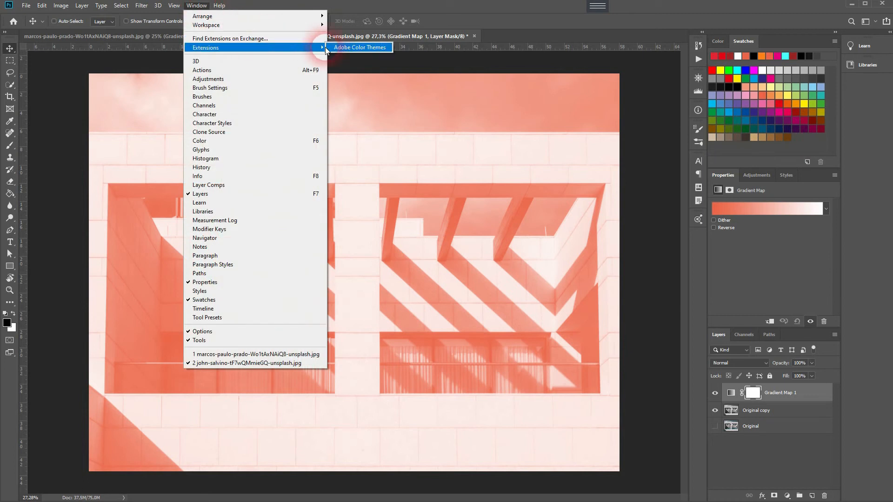
click(355, 45)
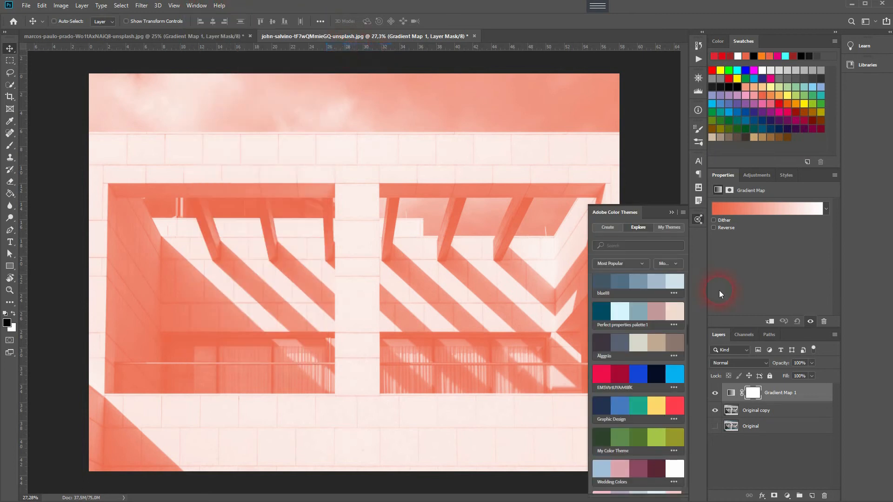
click(607, 227)
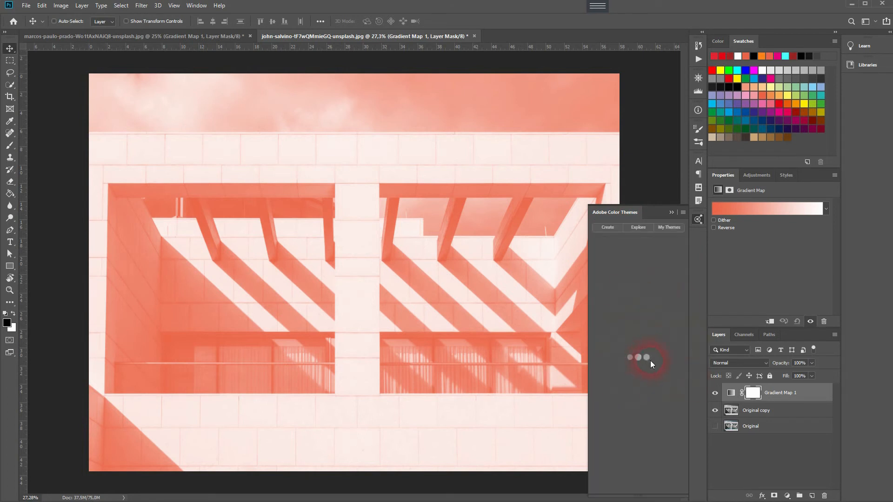
Switch the color themes extension to the Explore view and browse the Most Popular themes for a muted blue palette.
click(635, 228)
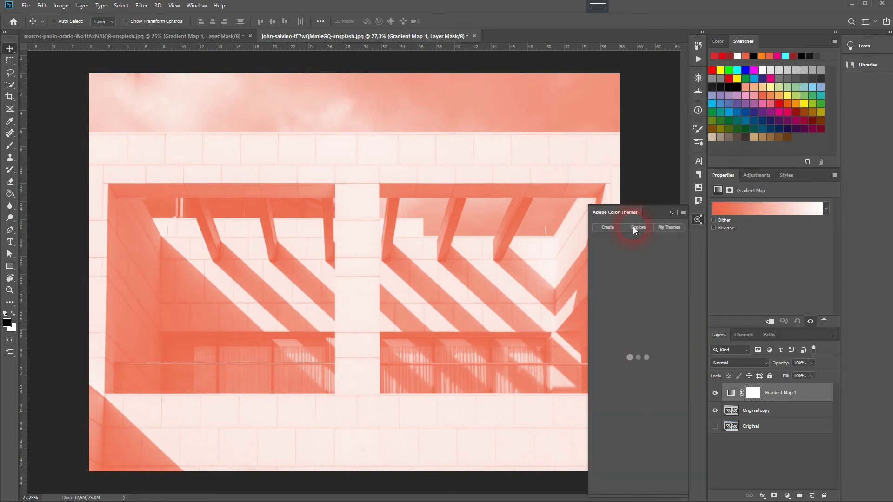
click(636, 264)
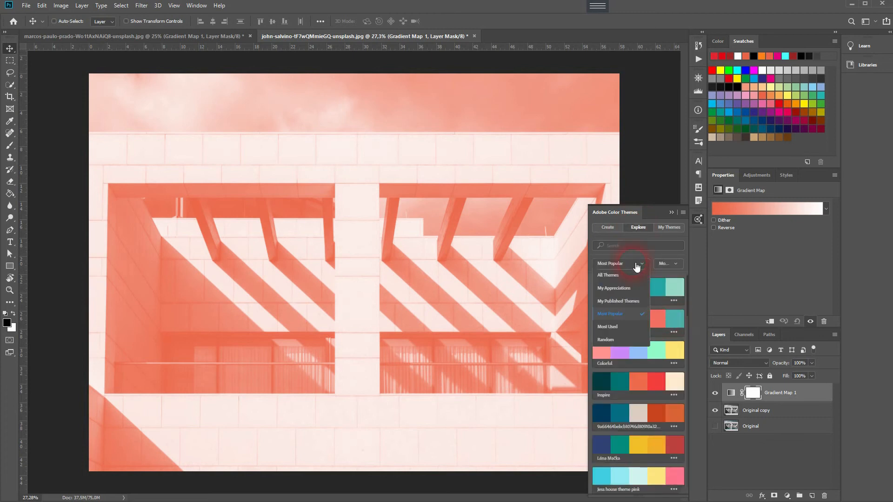
click(618, 318)
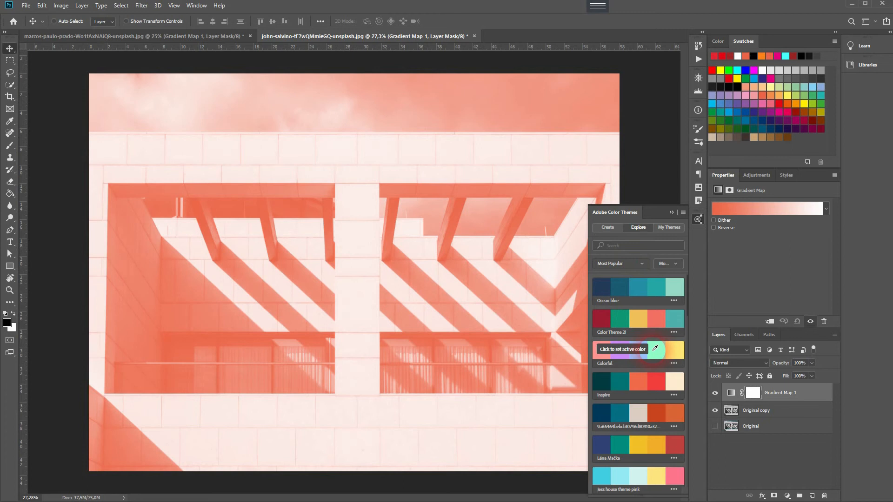
scroll(644, 346, down, 5)
scroll(636, 344, down, 10)
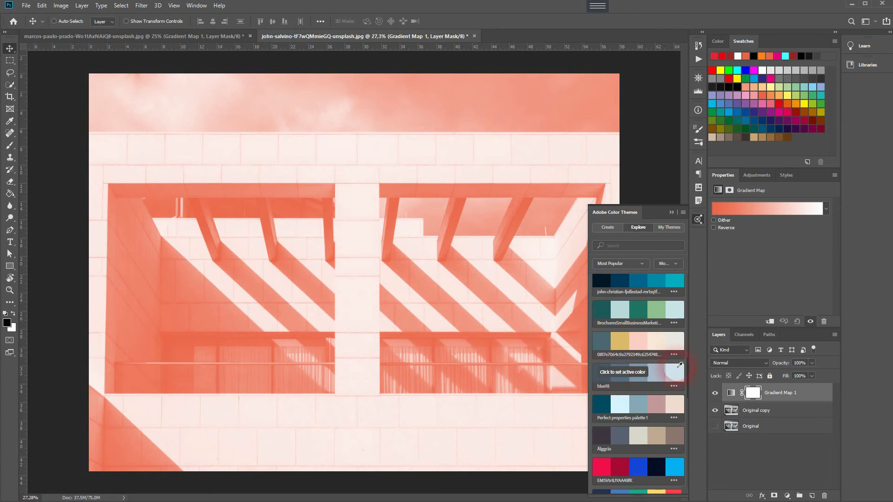
Add the five-color muted slate-blue theme to the swatches and collapse the color themes extension.
click(672, 387)
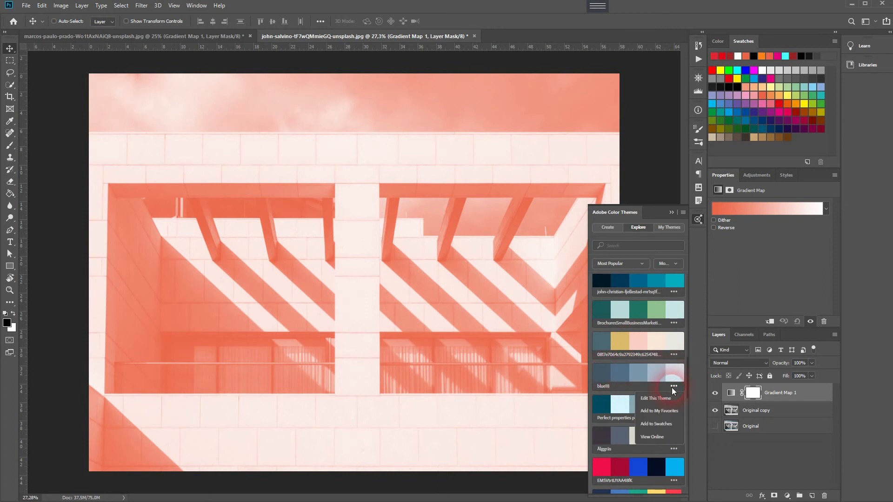
click(659, 424)
click(658, 425)
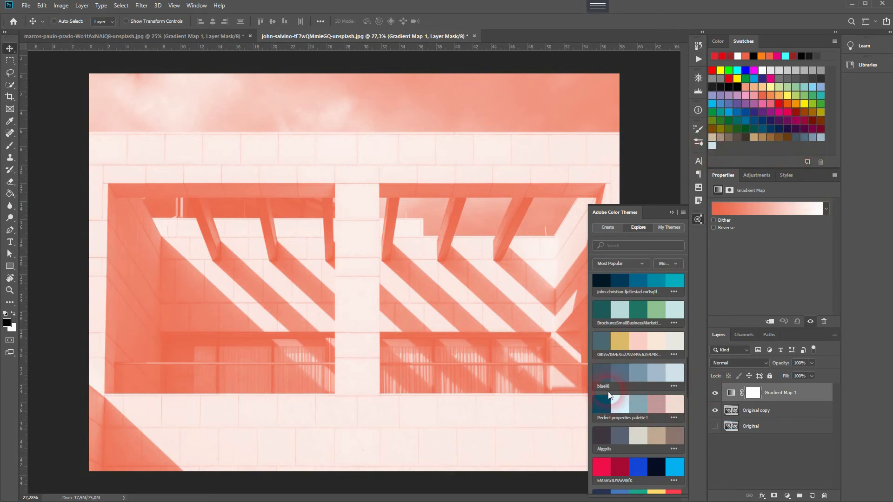
click(677, 213)
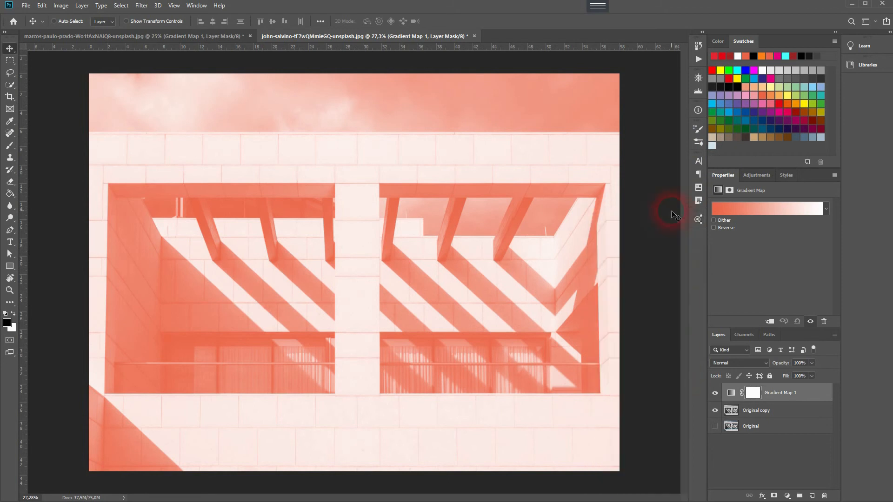
Open the gradient map's gradient for editing and set its dark starting stop to the theme's slate-blue swatch, 445766.
click(749, 210)
drag(702, 59, 609, 58)
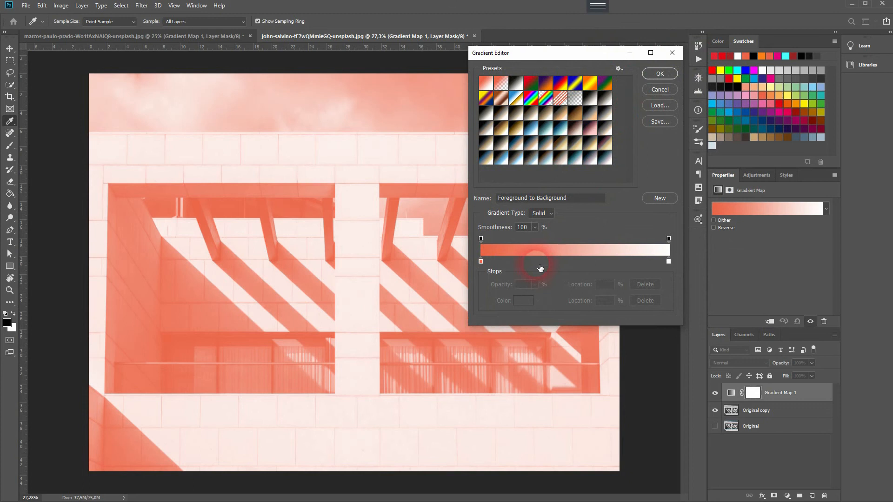
click(480, 262)
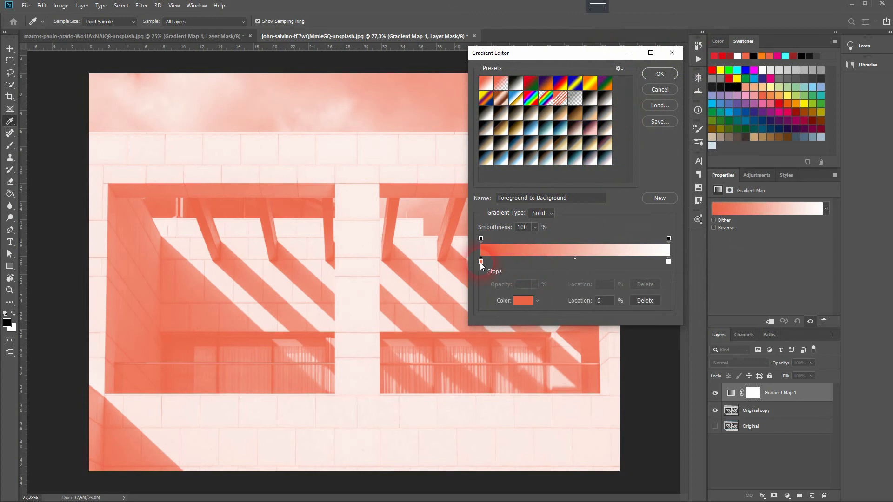
click(527, 304)
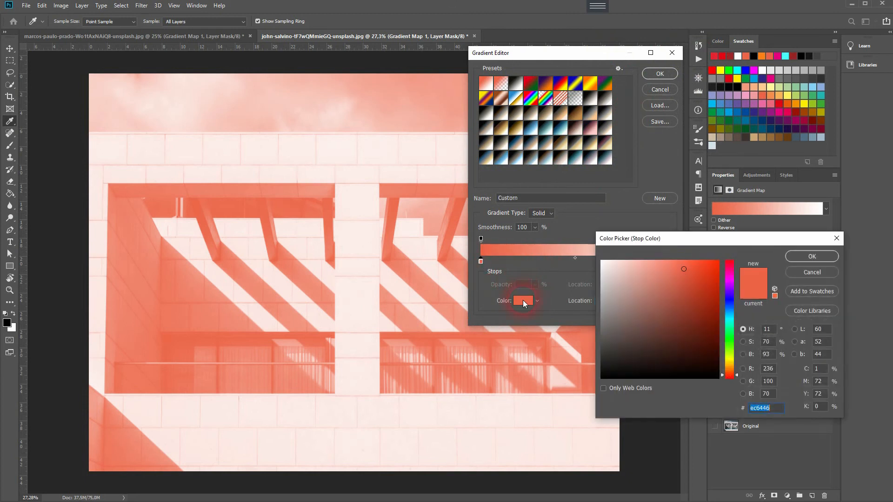
click(799, 141)
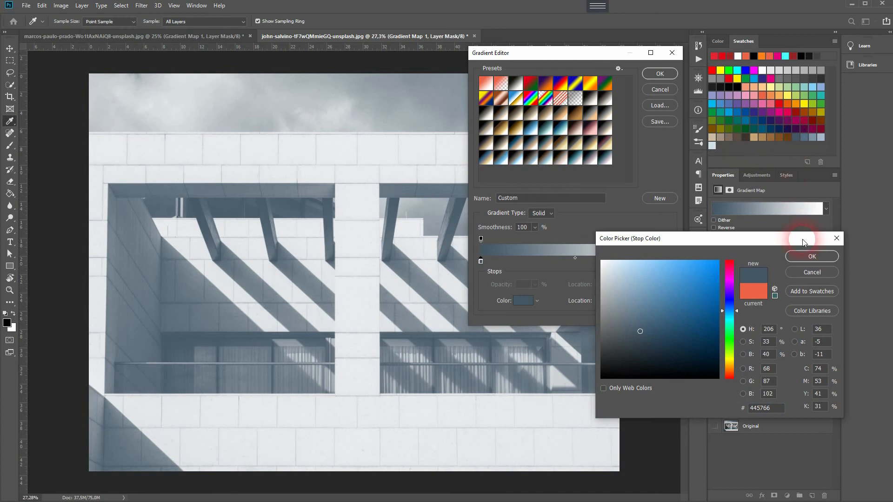
click(811, 256)
Set the gradient's light end stop to the theme's pale blue swatch, d1e1e9, and apply the edited gradient.
click(667, 263)
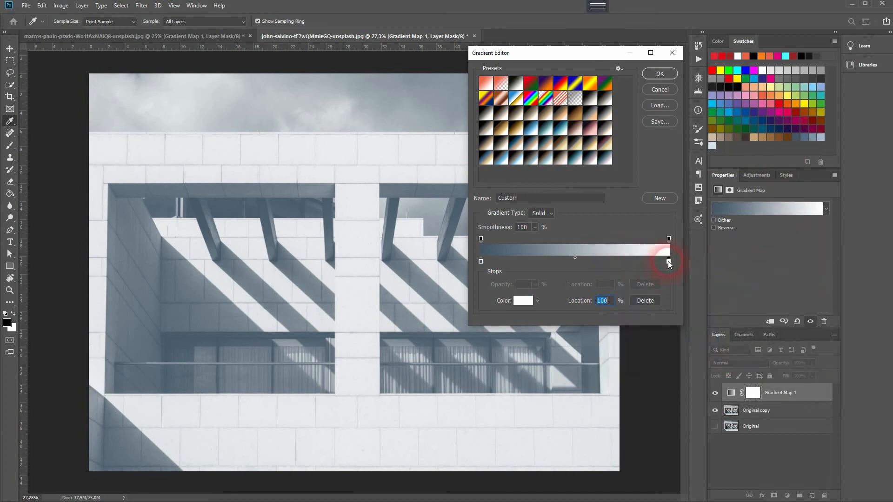
click(524, 301)
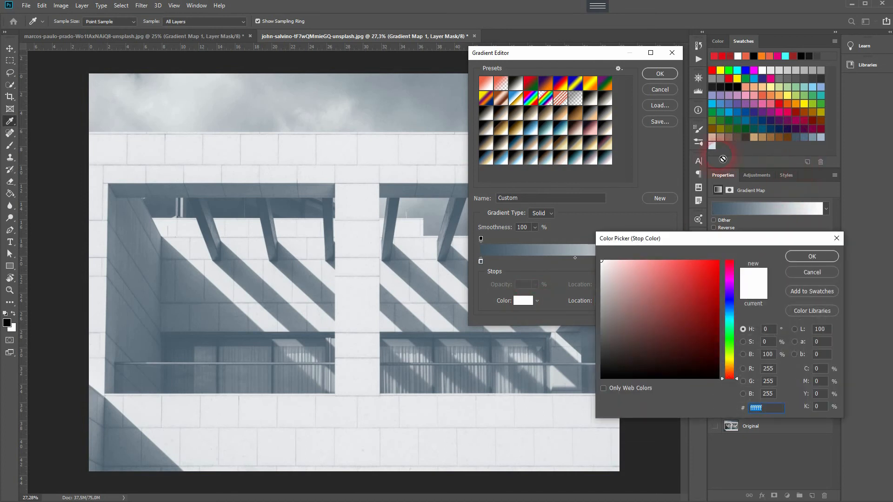
click(712, 145)
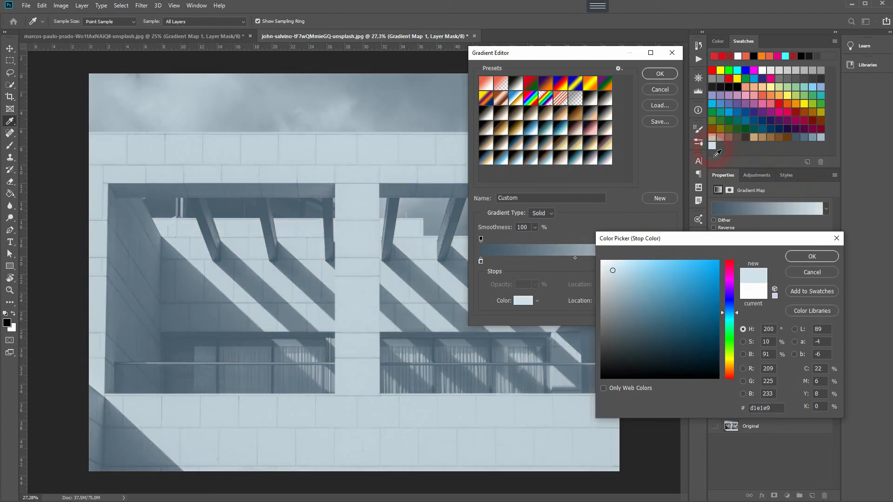
click(815, 256)
click(660, 74)
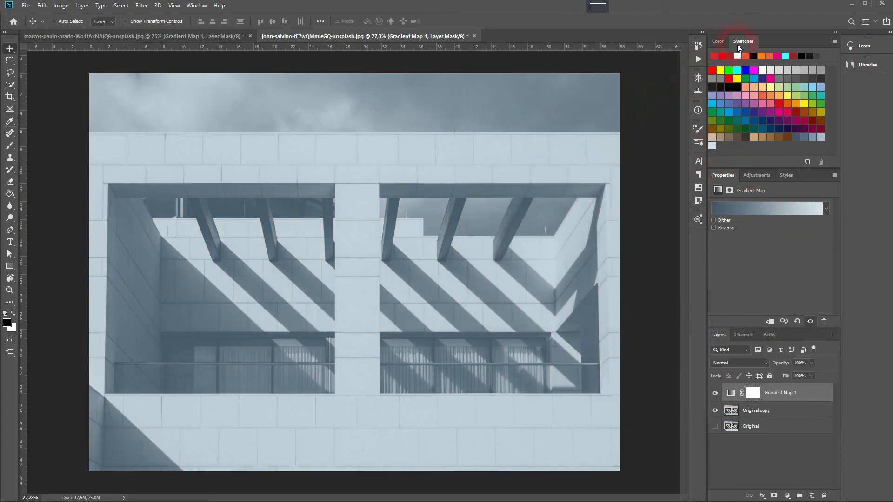
click(196, 5)
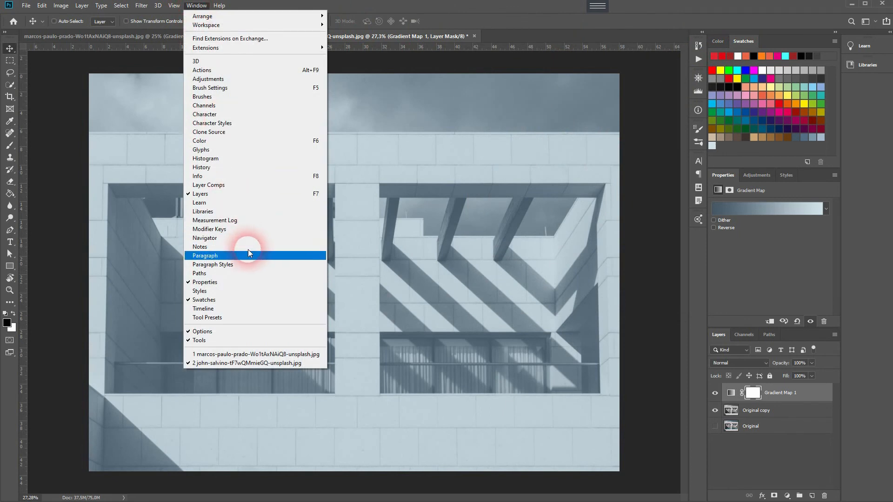
click(646, 17)
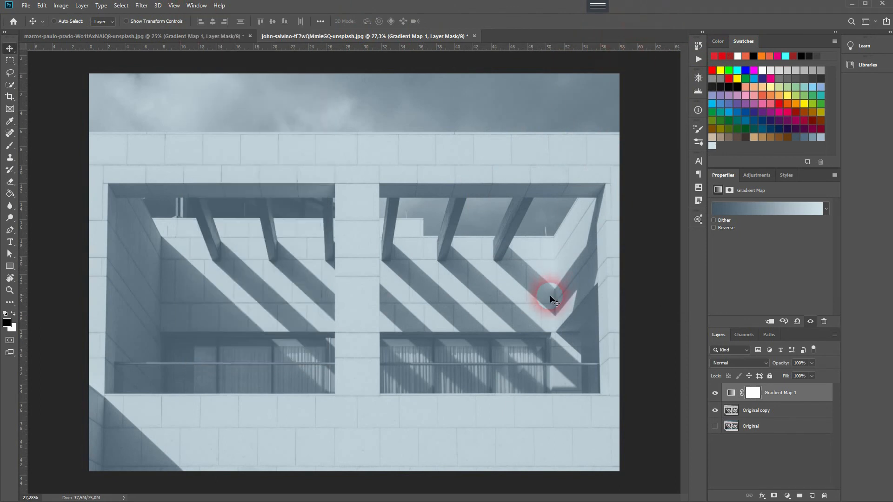
Lower the Gradient Map 1 layer's opacity to about 51% and deselect the layer.
drag(786, 368, 765, 371)
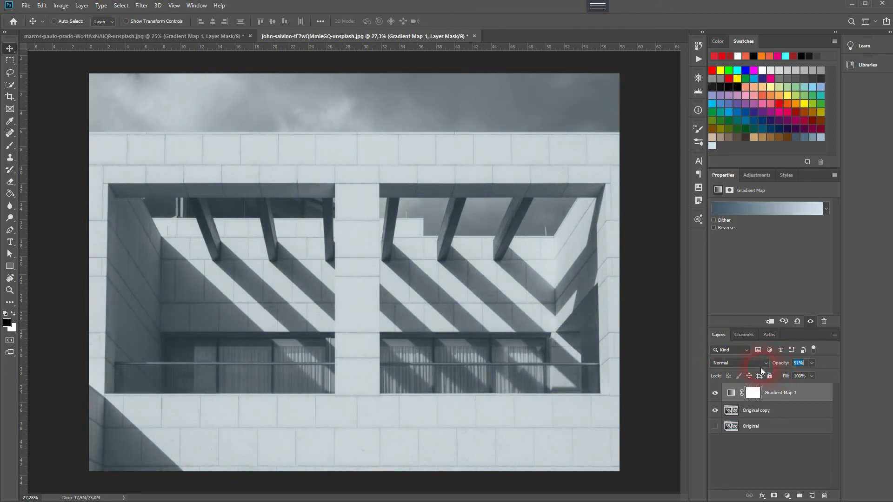
click(783, 464)
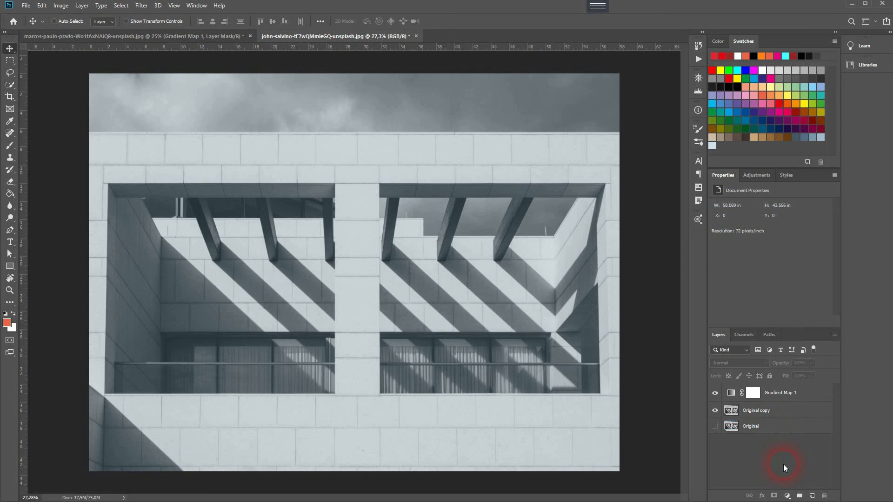